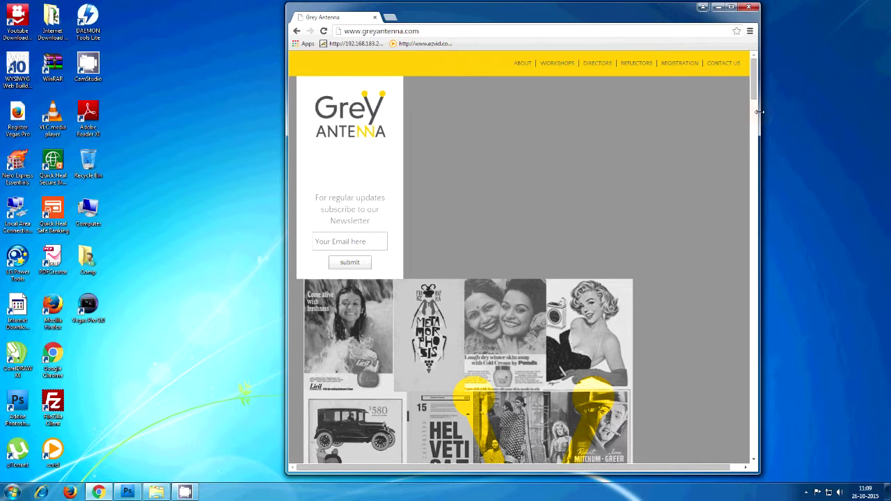
- Examine how the Grey Antenna page layout adapts as the browser window is narrowed, shortened and maximized
{"action": "left_click_drag", "start_coordinate": [760, 111], "coordinate": [474, 111]}
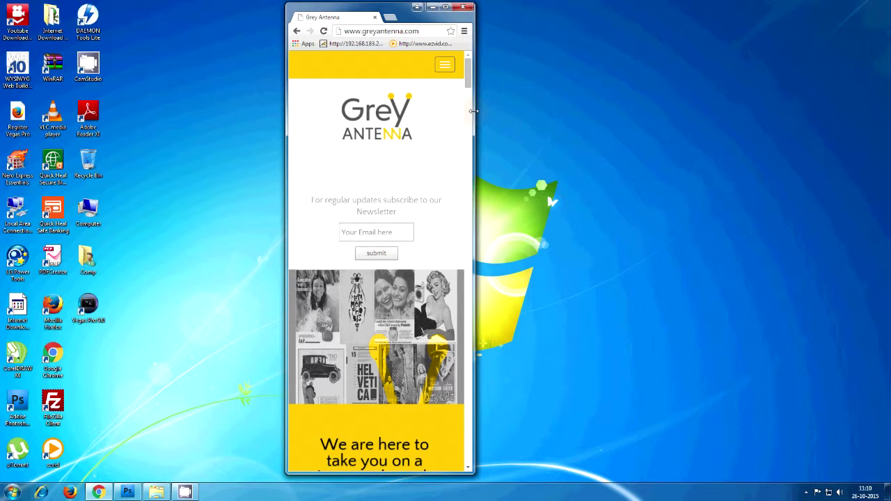
{"action": "left_click", "coordinate": [444, 6]}
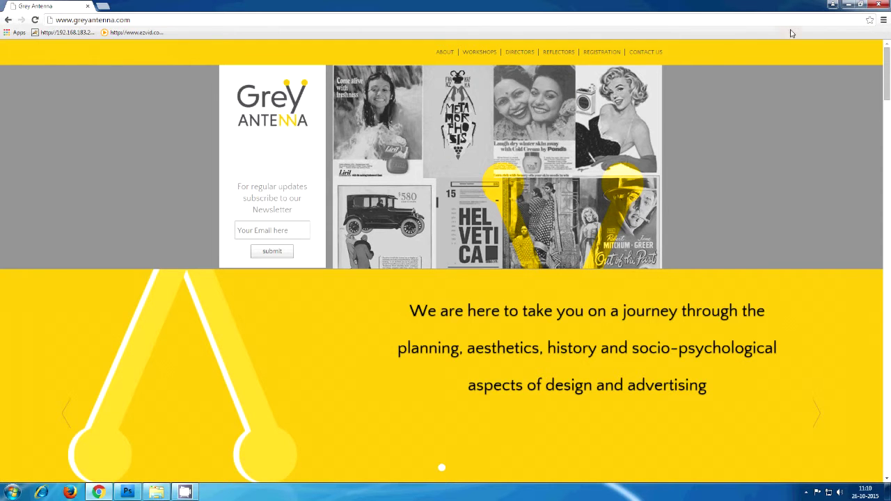
{"action": "left_click", "coordinate": [865, 8]}
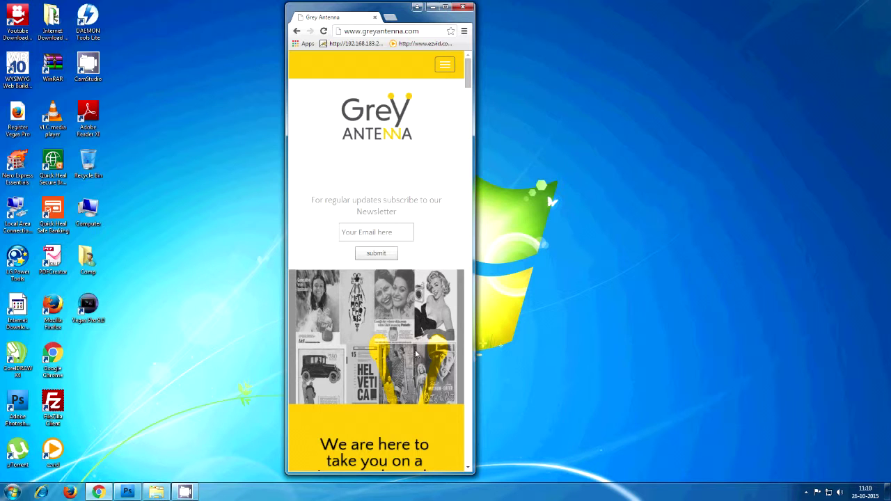
{"action": "mouse_move", "coordinate": [411, 473]}
{"action": "left_mouse_down"}
{"action": "mouse_move", "coordinate": [421, 285]}
{"action": "mouse_move", "coordinate": [416, 404]}
{"action": "left_mouse_up"}
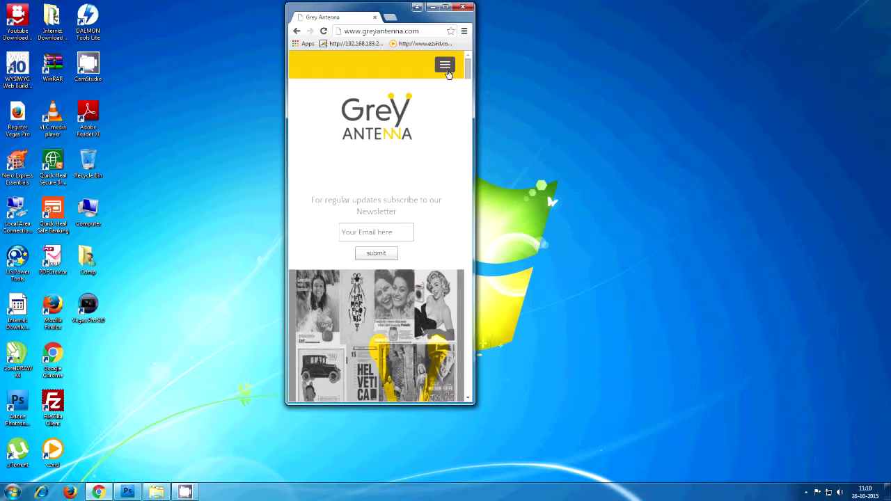
{"action": "left_click", "coordinate": [445, 7]}
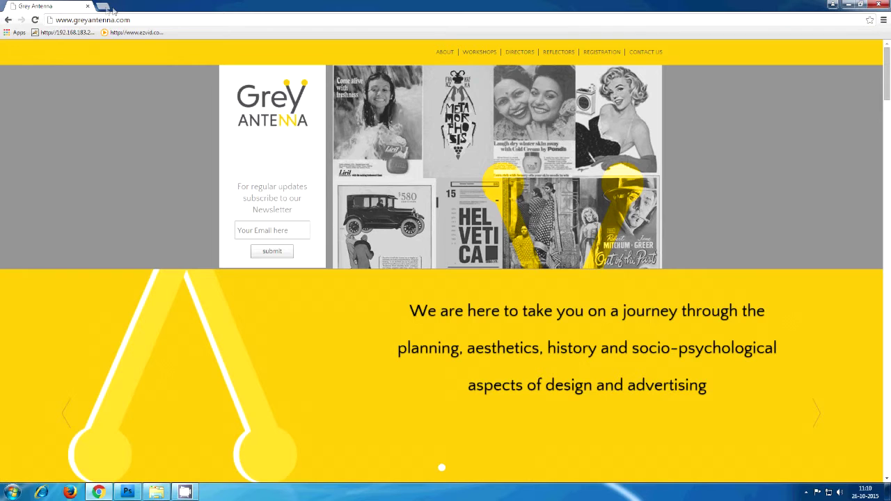
- Search the web for "960 grid" in a new tab and download the grid archive from the 960 Grid System site
{"action": "left_click", "coordinate": [105, 7]}
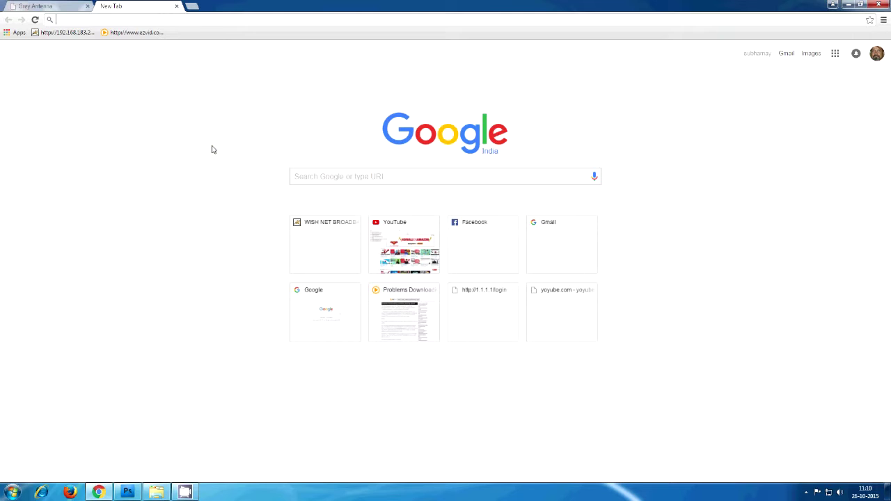
{"action": "left_click", "coordinate": [310, 177]}
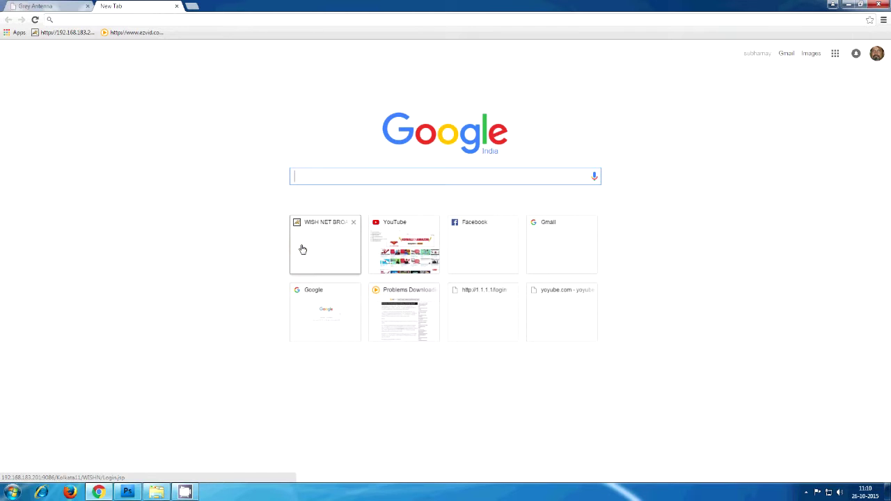
{"action": "type", "text": "960"}
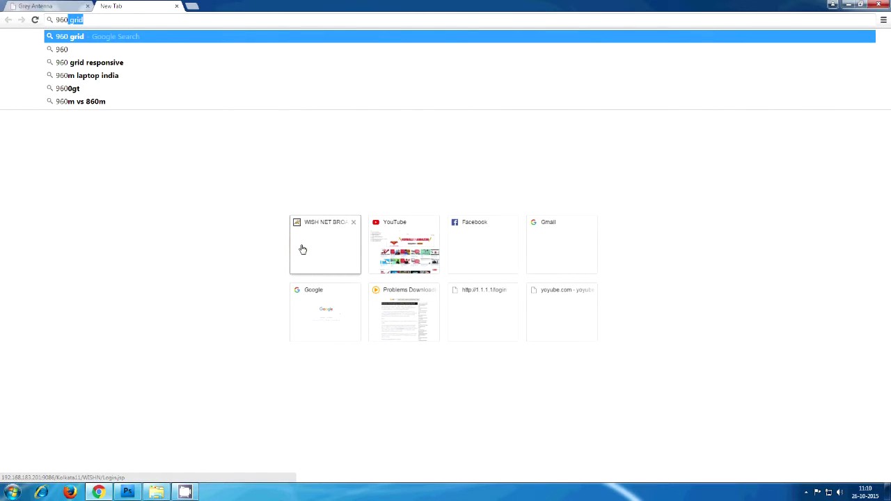
{"action": "left_click", "coordinate": [93, 36]}
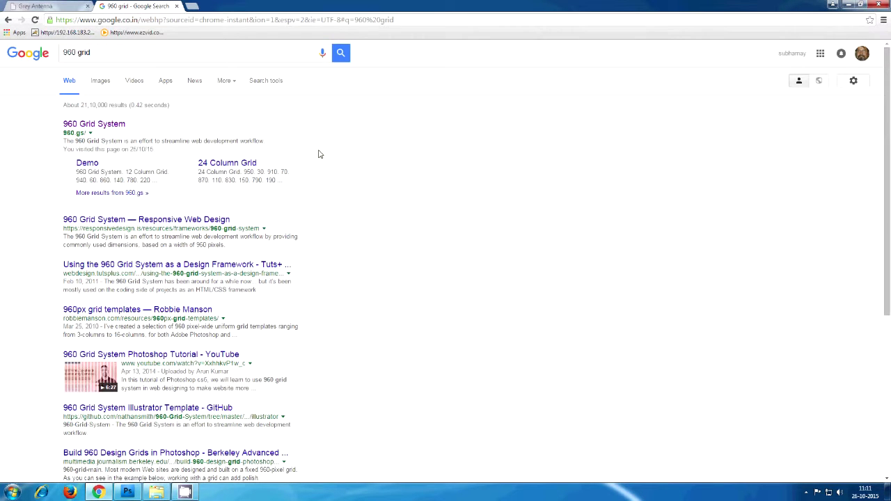
{"action": "left_click", "coordinate": [112, 127]}
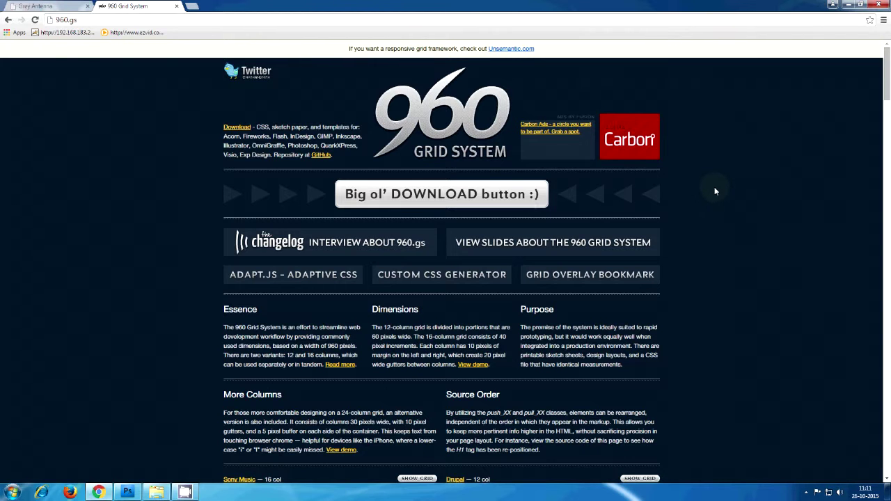
{"action": "left_click", "coordinate": [459, 194]}
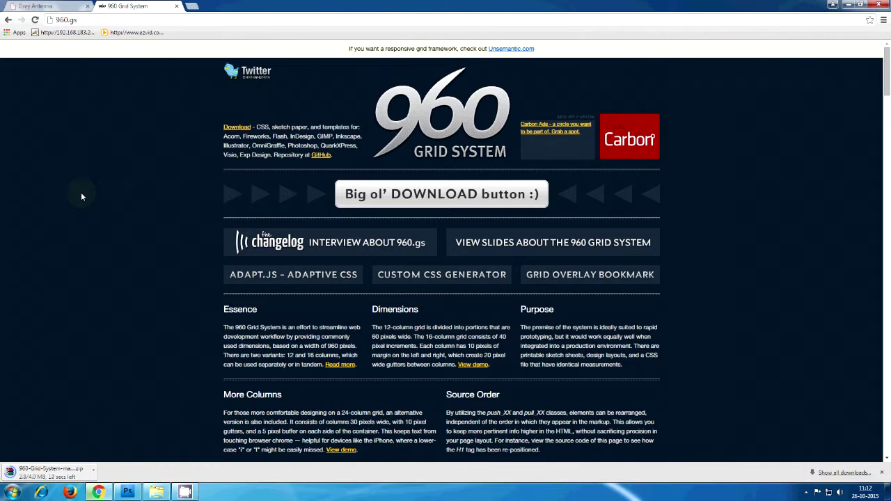
- Examine the Grey Antenna page again in a narrow, a widened and a maximized browser window
{"action": "left_click", "coordinate": [62, 11]}
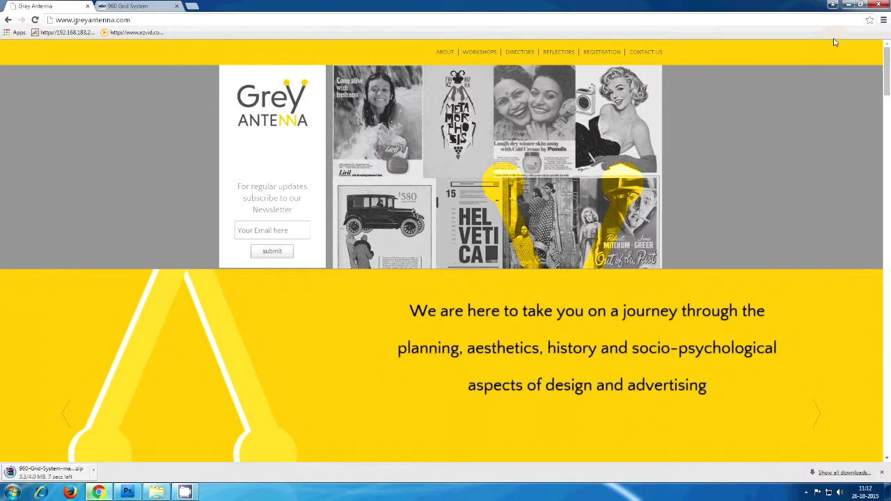
{"action": "left_click", "coordinate": [861, 5]}
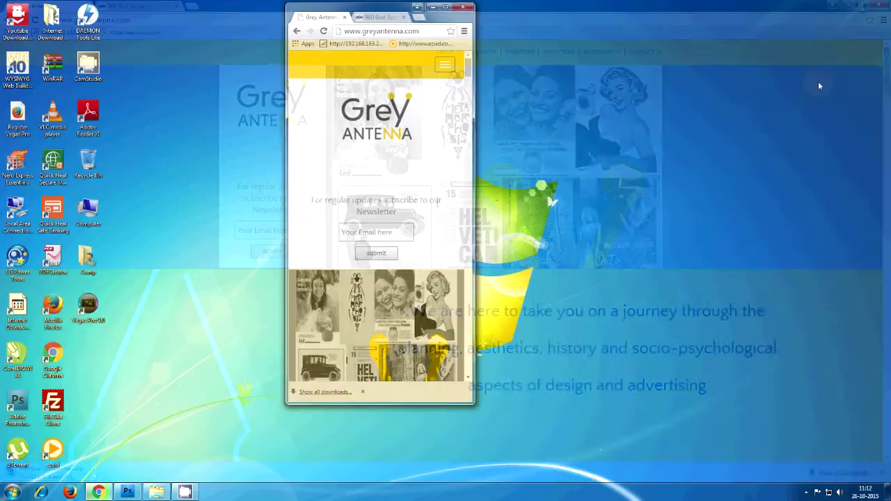
{"action": "left_click_drag", "start_coordinate": [472, 129], "coordinate": [856, 122]}
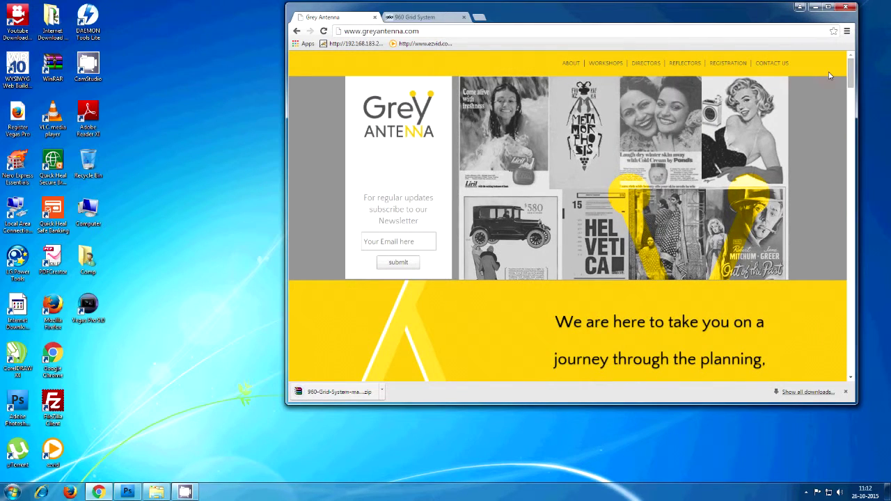
{"action": "left_click", "coordinate": [828, 8]}
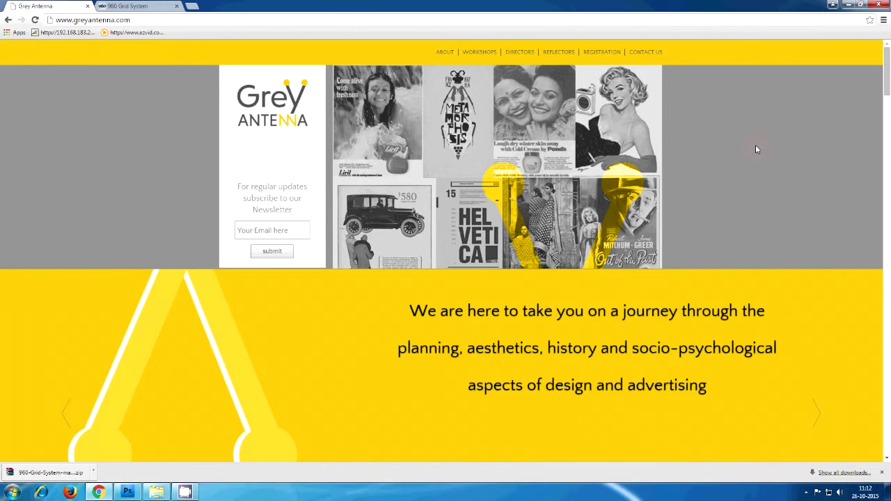
{"action": "scroll", "coordinate": [757, 149], "scroll_direction": "down", "scroll_amount": 1}
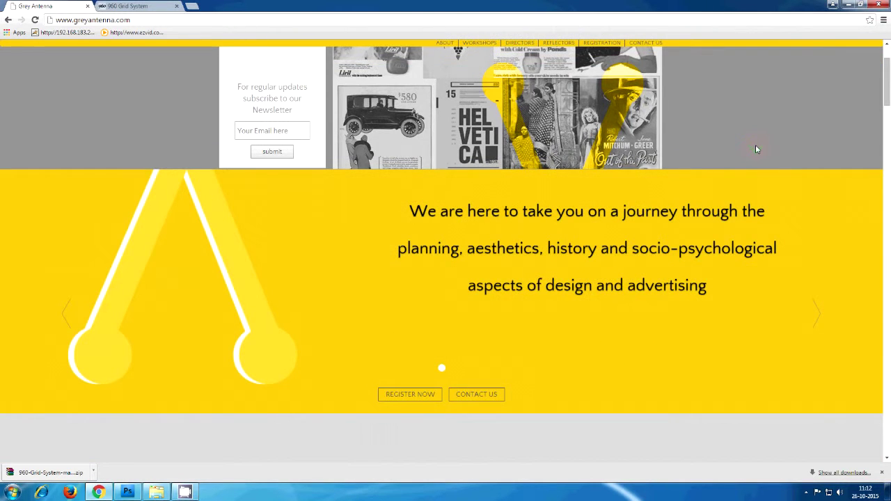
{"action": "scroll", "coordinate": [757, 149], "scroll_direction": "up", "scroll_amount": 1}
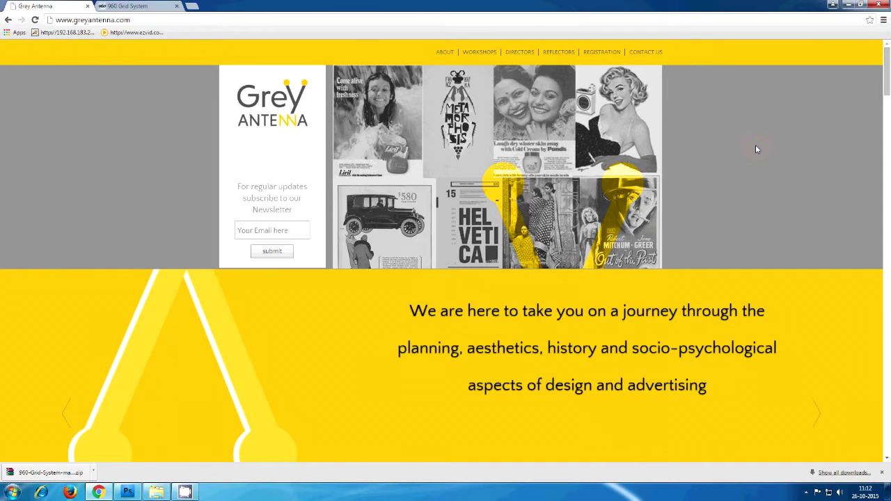
{"action": "scroll", "coordinate": [757, 149], "scroll_direction": "down", "scroll_amount": 2}
{"action": "scroll", "coordinate": [756, 149], "scroll_direction": "up", "scroll_amount": 2}
- Locate the downloaded 960-Grid-System-master.zip in its folder and extract it to a 960-Grid-System-master subfolder
{"action": "left_click", "coordinate": [842, 473]}
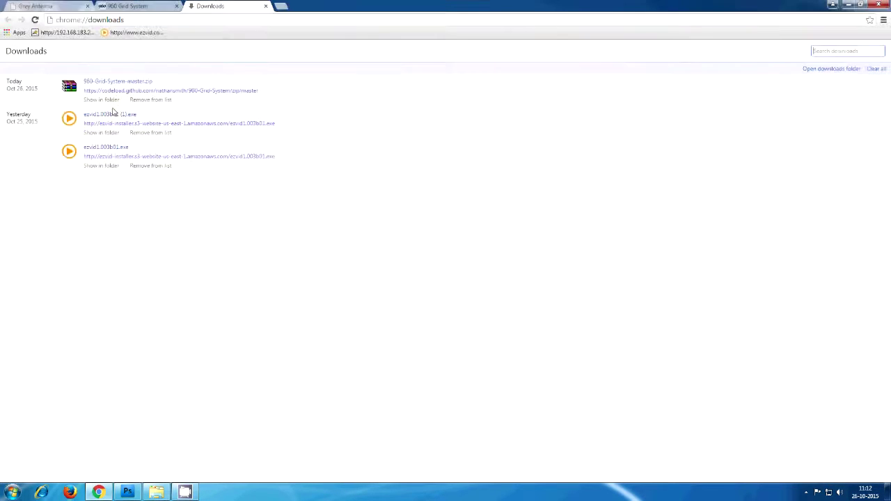
{"action": "left_click", "coordinate": [101, 100]}
{"action": "right_click", "coordinate": [377, 211]}
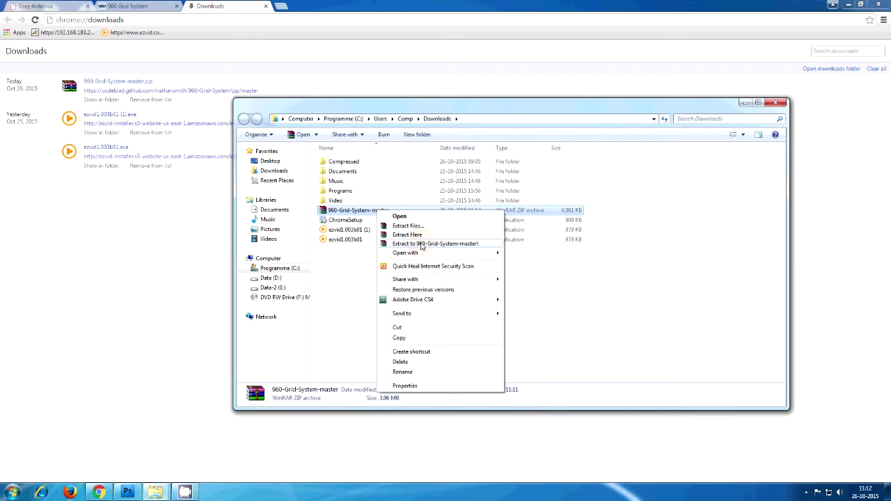
{"action": "left_click", "coordinate": [421, 244]}
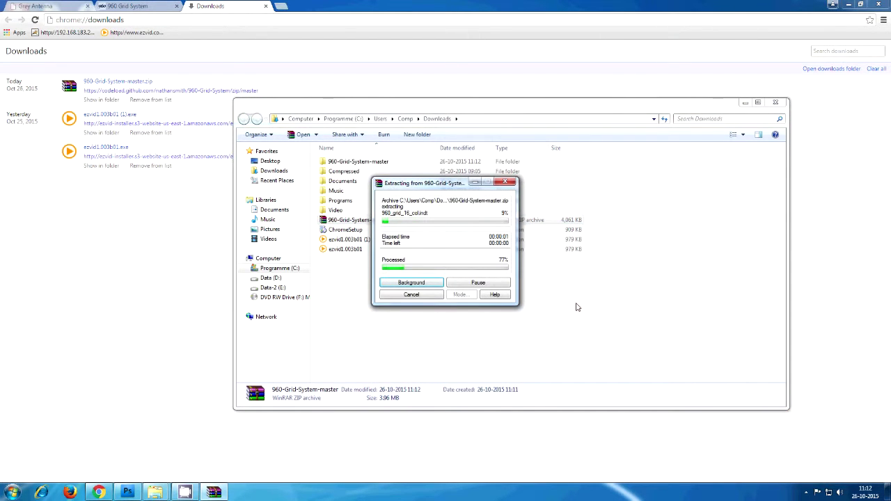
- Copy the 960_GRIDS action file from the app_plugins\photoshop folder of the extracted 960-Grid-System-master
{"action": "double_click", "coordinate": [353, 165]}
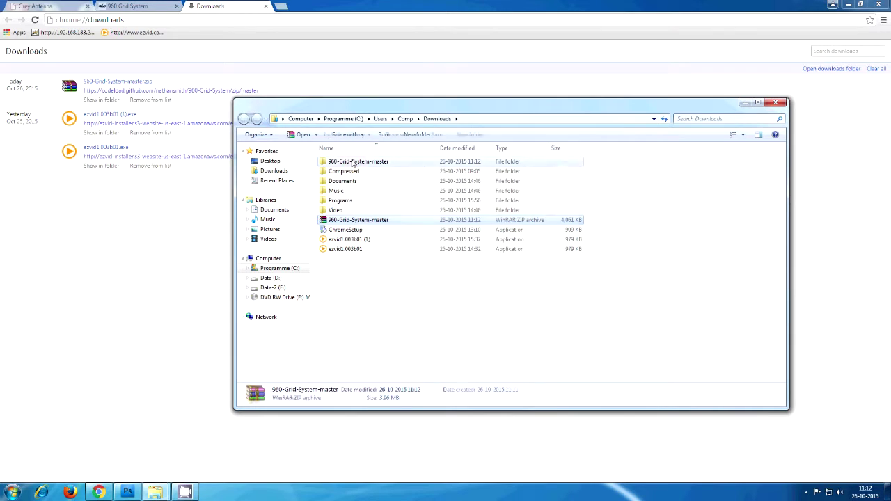
{"action": "double_click", "coordinate": [358, 163]}
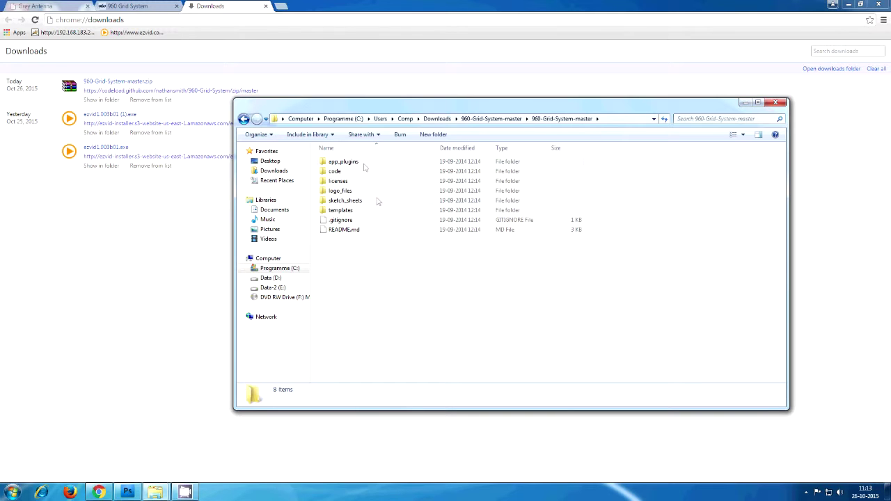
{"action": "double_click", "coordinate": [352, 163]}
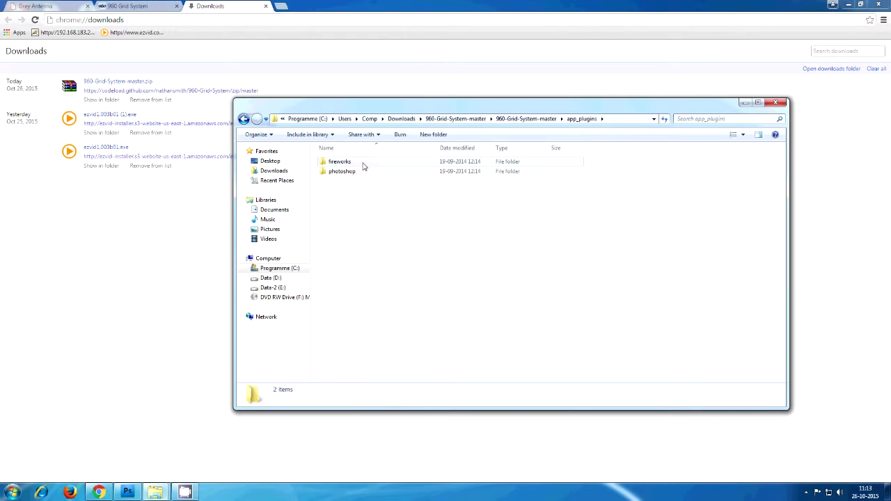
{"action": "key", "text": "BackSpace"}
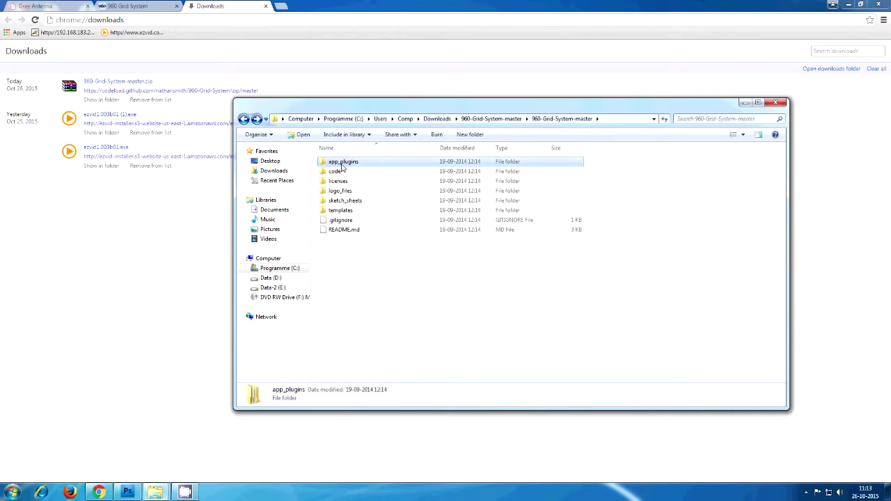
{"action": "double_click", "coordinate": [343, 167]}
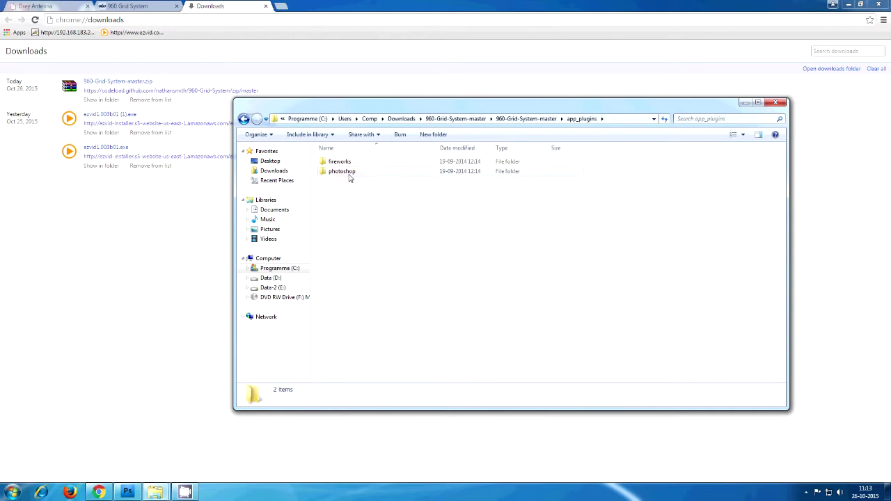
{"action": "double_click", "coordinate": [350, 174]}
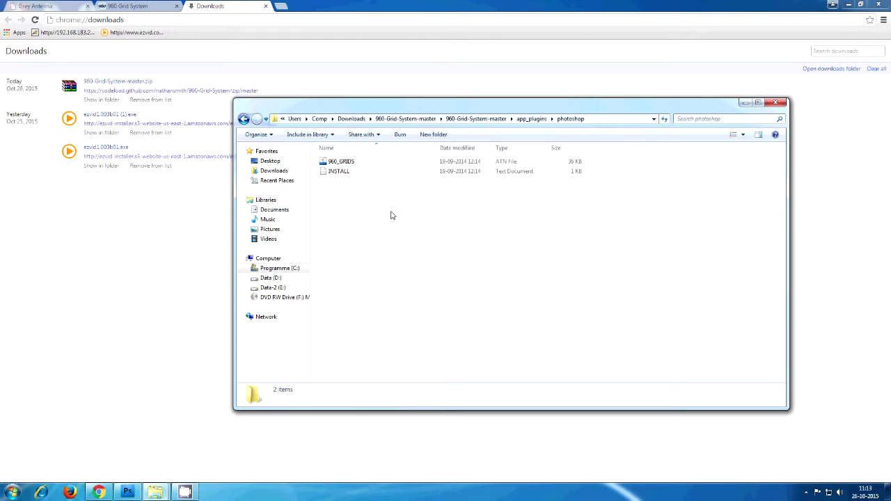
{"action": "left_click", "coordinate": [351, 163]}
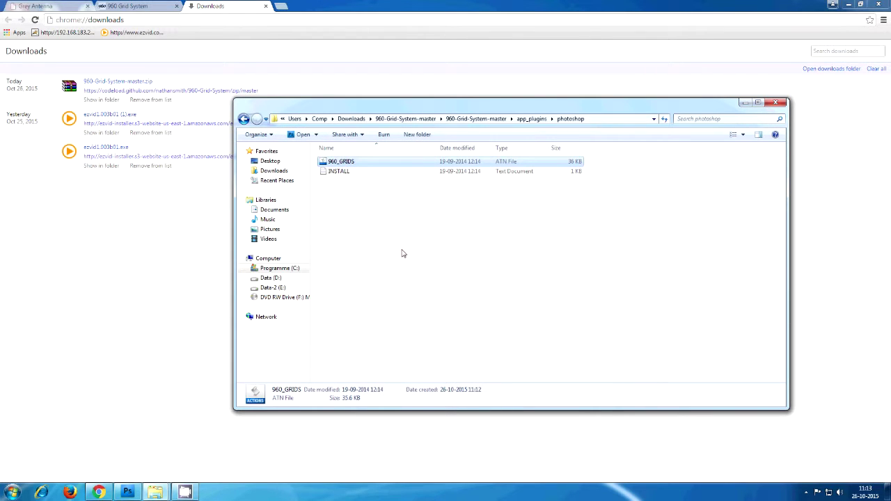
{"action": "right_click", "coordinate": [346, 164]}
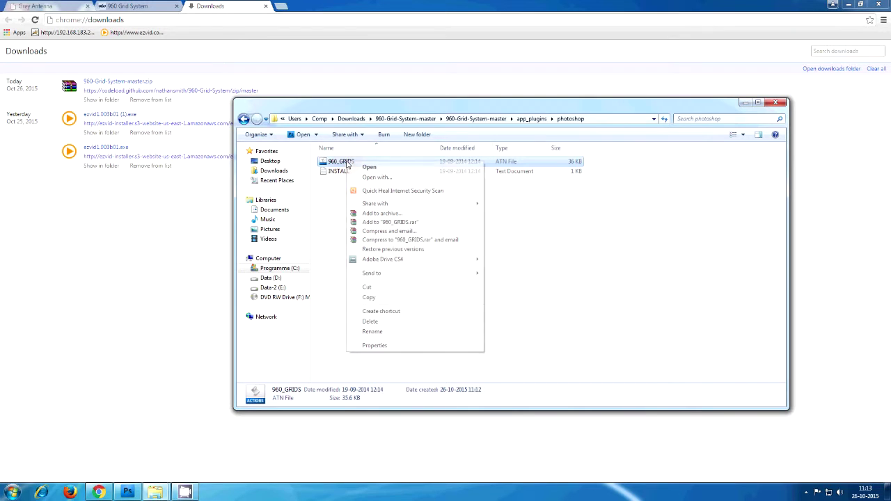
{"action": "left_click", "coordinate": [372, 298]}
- Open the Actions folder at C:\Program Files\Adobe\Adobe Photoshop CS4\Presets in the Computer window
{"action": "left_click", "coordinate": [160, 492]}
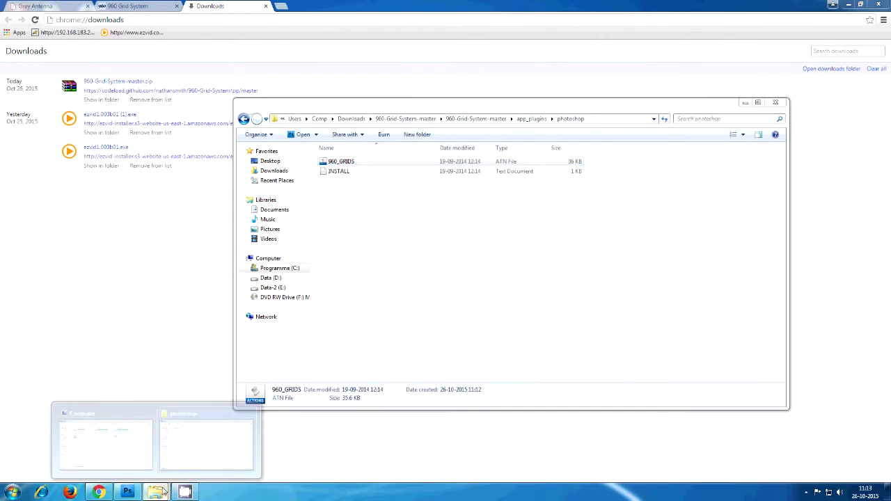
{"action": "left_click", "coordinate": [134, 451]}
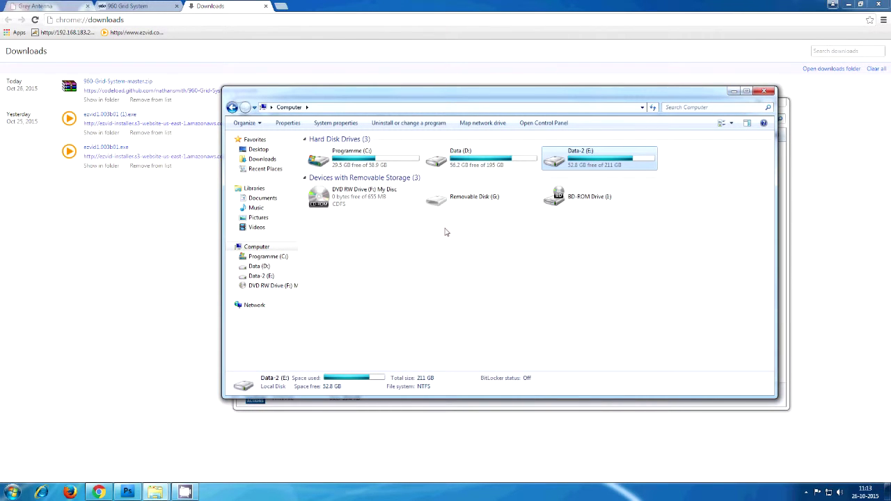
{"action": "double_click", "coordinate": [377, 160]}
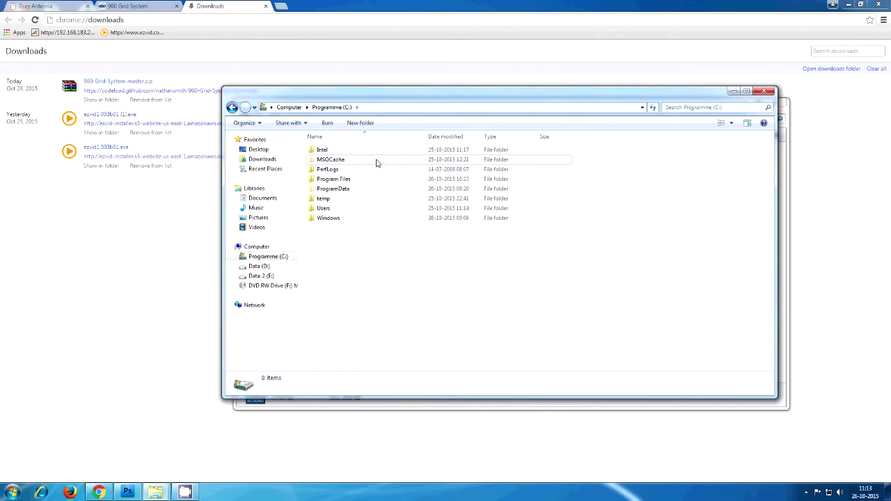
{"action": "double_click", "coordinate": [333, 178]}
{"action": "double_click", "coordinate": [330, 150]}
{"action": "double_click", "coordinate": [357, 238]}
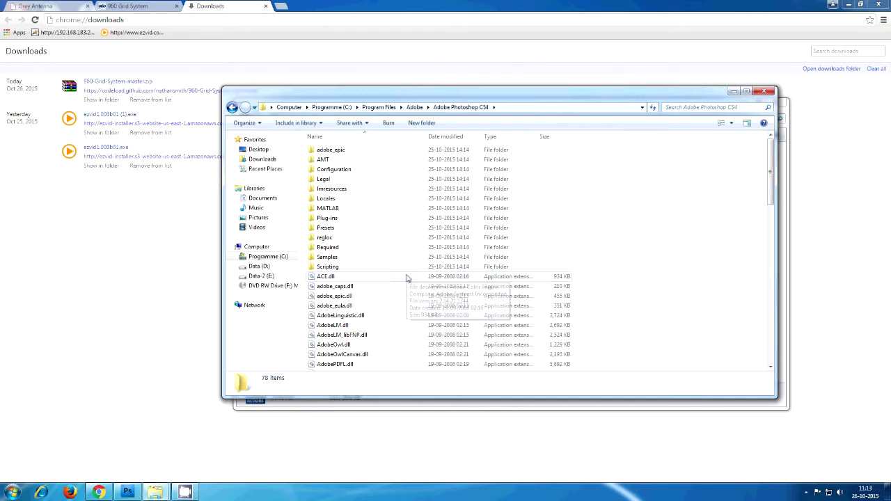
{"action": "double_click", "coordinate": [342, 229]}
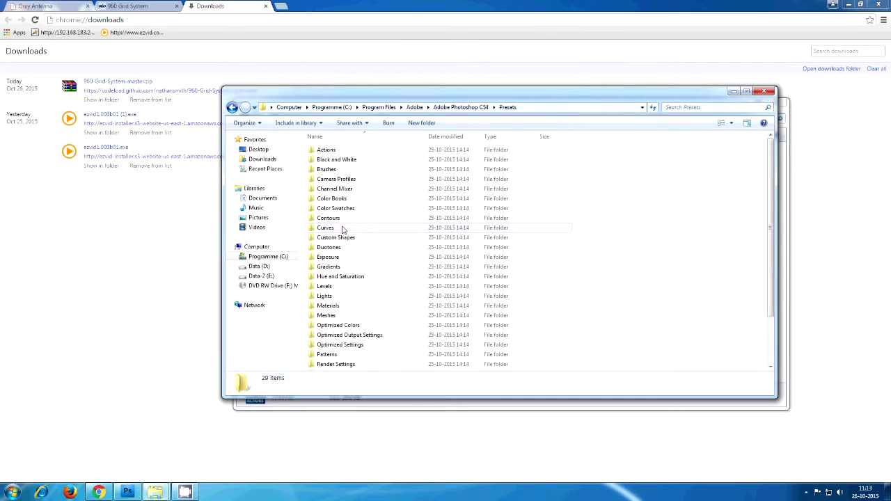
{"action": "double_click", "coordinate": [342, 153]}
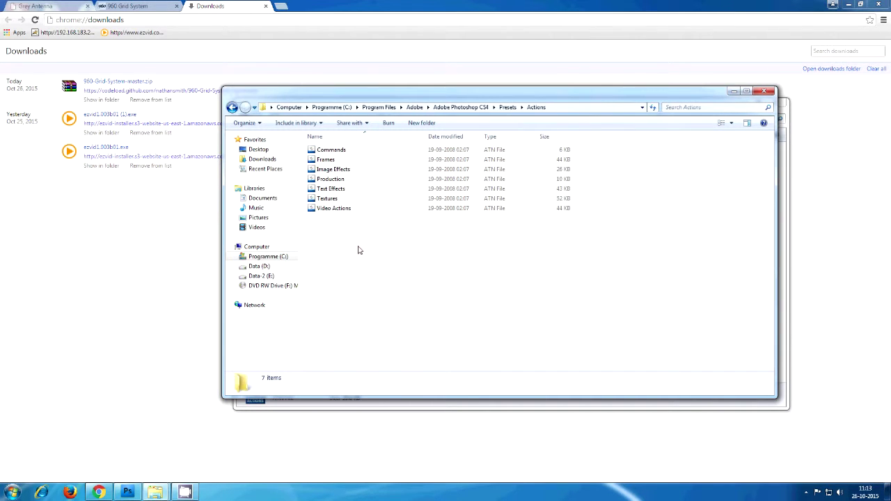
- Paste the 960_GRIDS action file into the Actions folder with administrator permission and close the folder window
{"action": "right_click", "coordinate": [358, 249]}
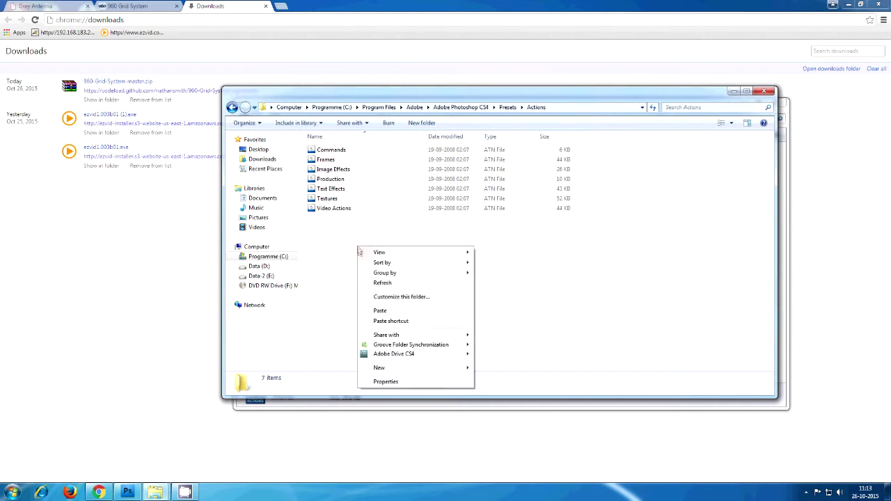
{"action": "left_click", "coordinate": [376, 311]}
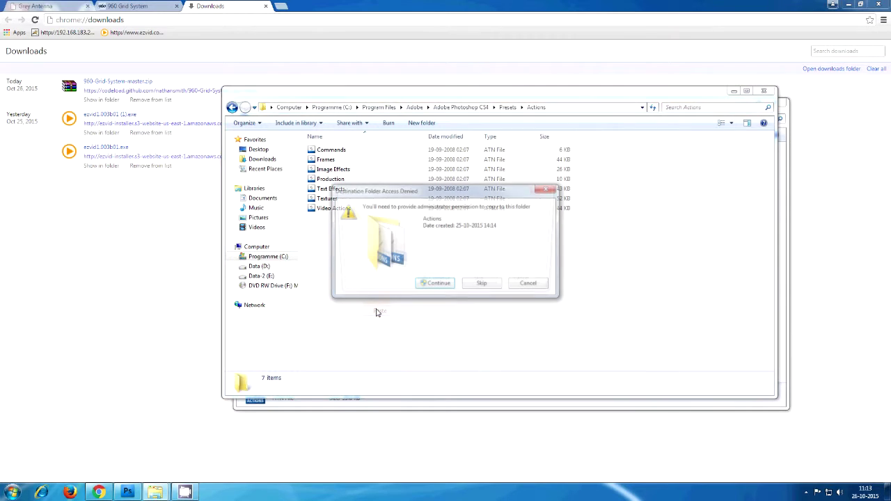
{"action": "left_click", "coordinate": [430, 285]}
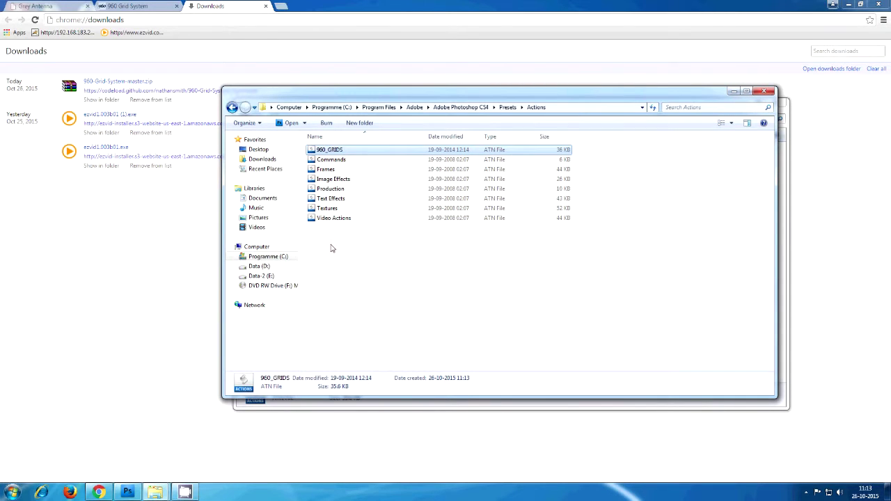
{"action": "left_click", "coordinate": [764, 91]}
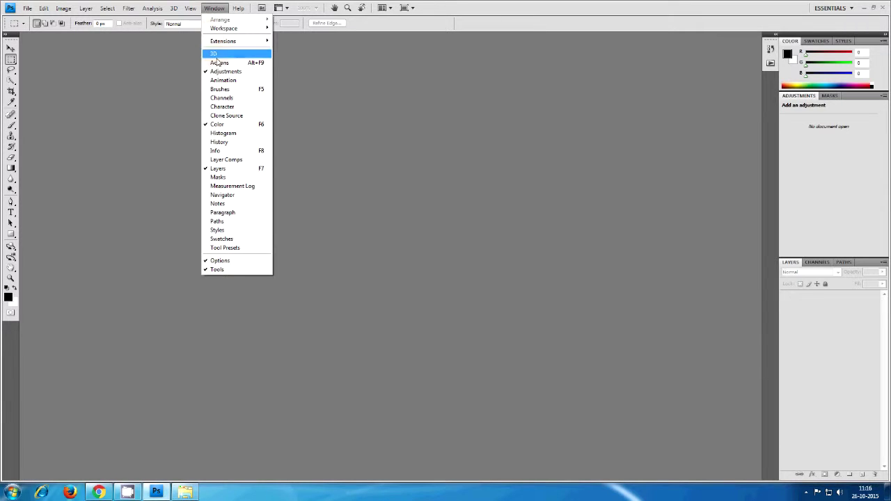
- Show Photoshop's actions list and load the 960_GRIDS action set into it
{"action": "left_click", "coordinate": [217, 63]}
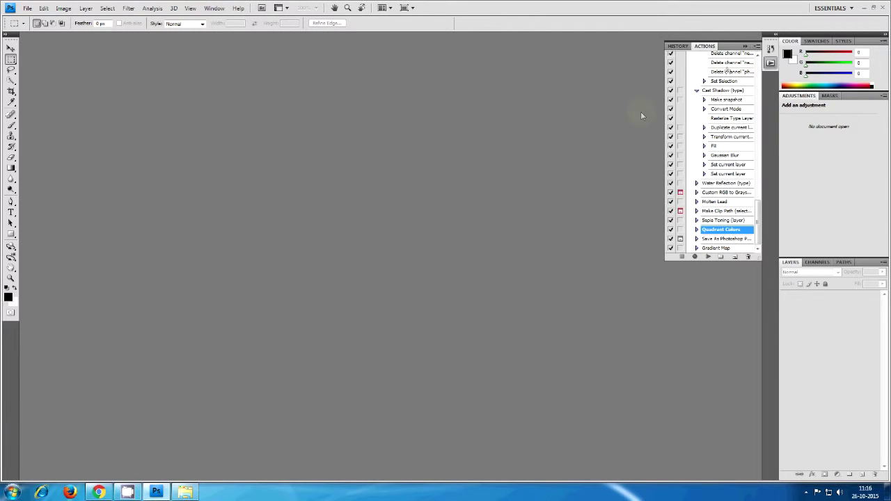
{"action": "left_click", "coordinate": [756, 47]}
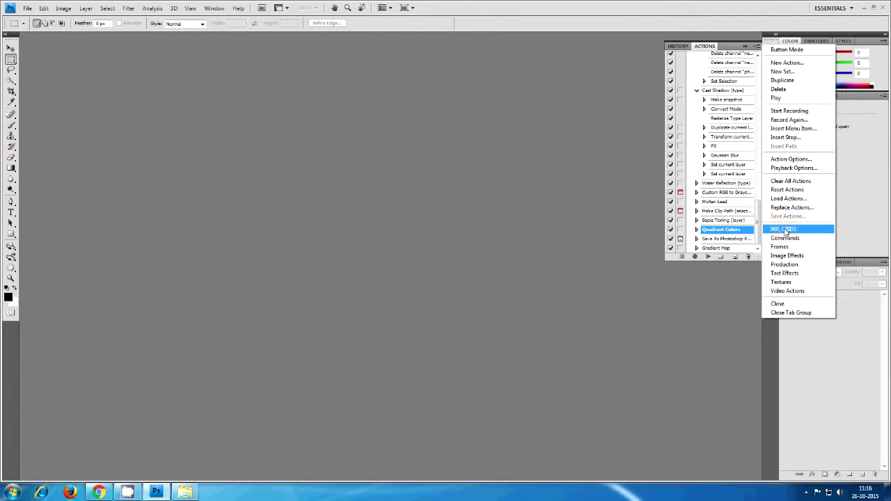
{"action": "left_click", "coordinate": [784, 230]}
{"action": "left_click", "coordinate": [757, 48]}
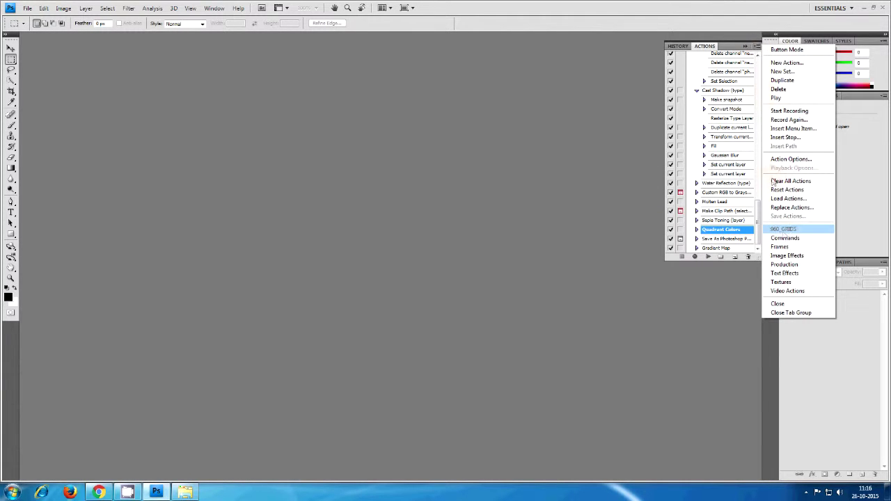
{"action": "left_click", "coordinate": [784, 229]}
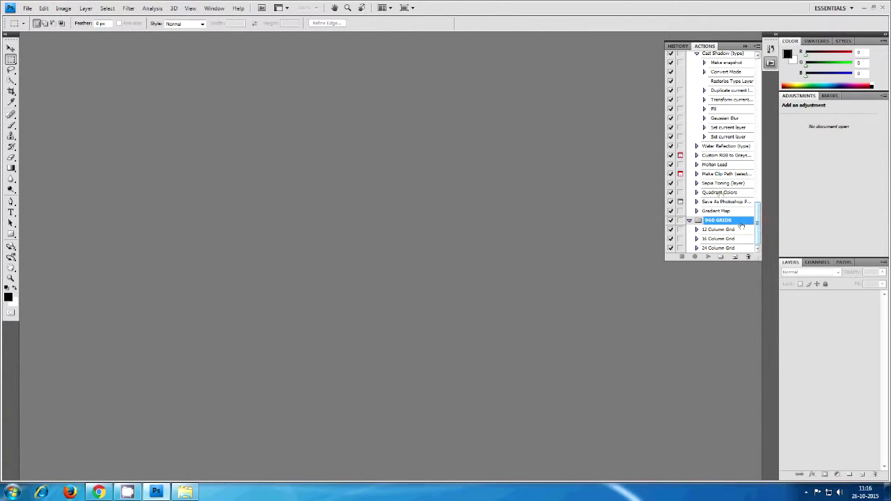
- Collapse the Default Actions set and play the 16 Column Grid action from the 960 GRIDS set
{"action": "left_click_drag", "start_coordinate": [759, 226], "coordinate": [759, 77]}
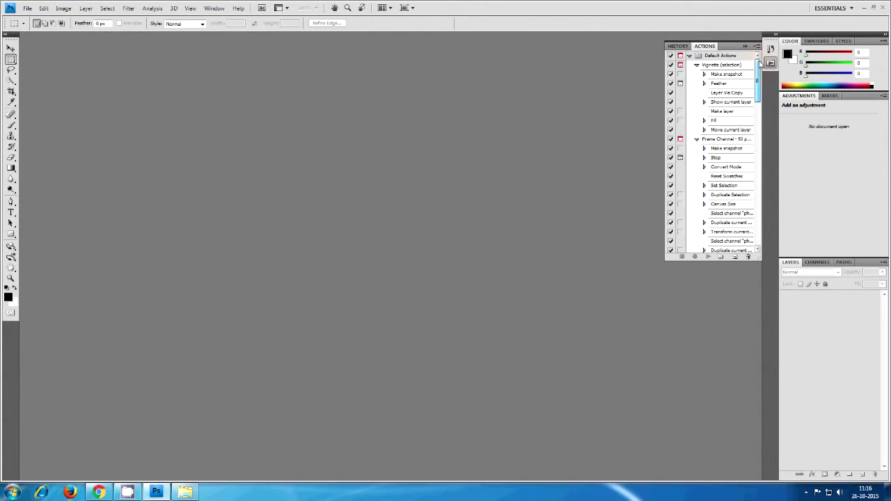
{"action": "left_click", "coordinate": [689, 56]}
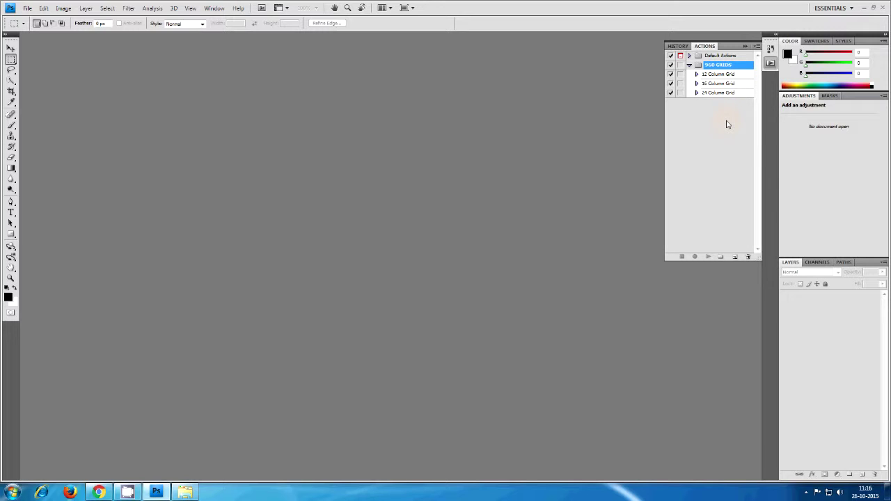
{"action": "left_click", "coordinate": [710, 84]}
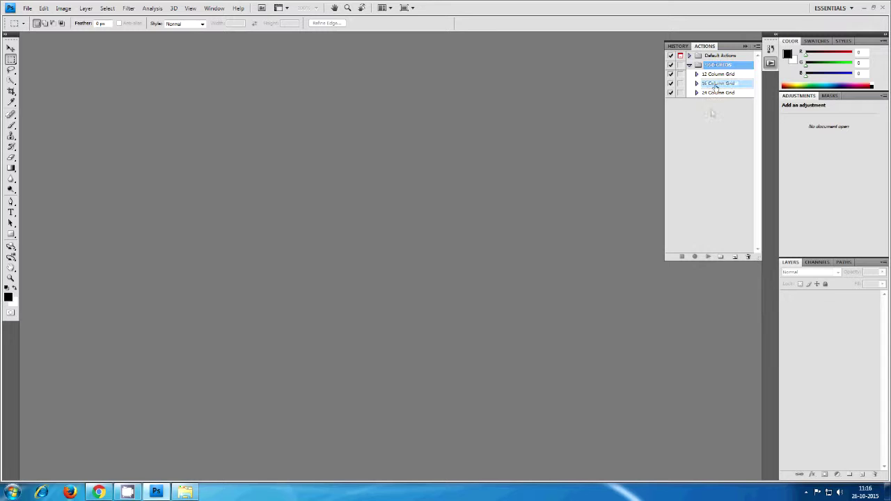
{"action": "left_click", "coordinate": [707, 257]}
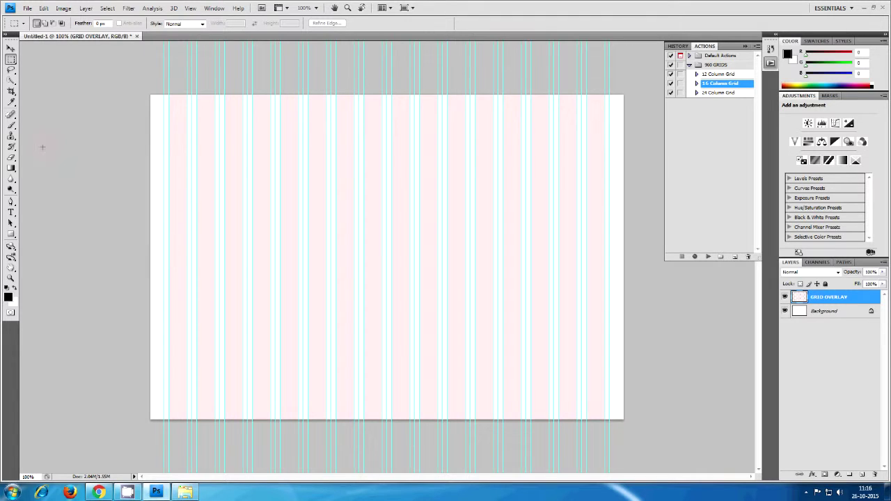
{"action": "key", "text": "ctrl+a"}
{"action": "left_click", "coordinate": [11, 91]}
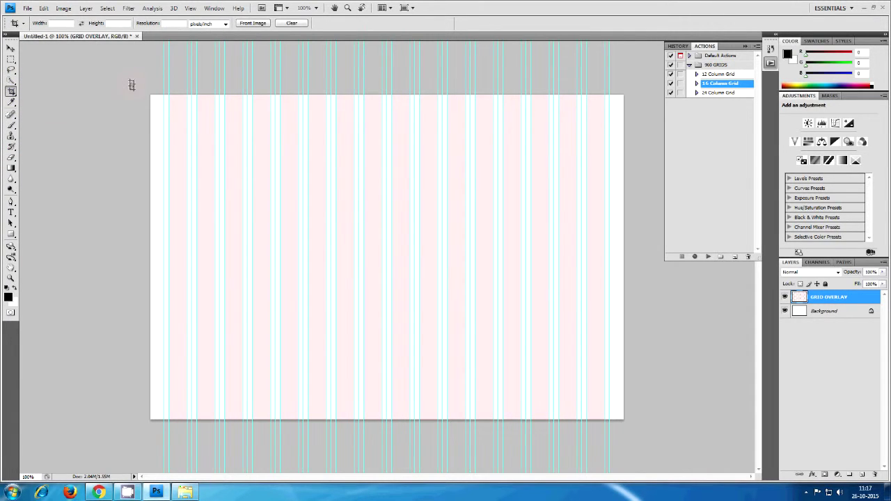
{"action": "left_click_drag", "start_coordinate": [138, 88], "coordinate": [650, 441]}
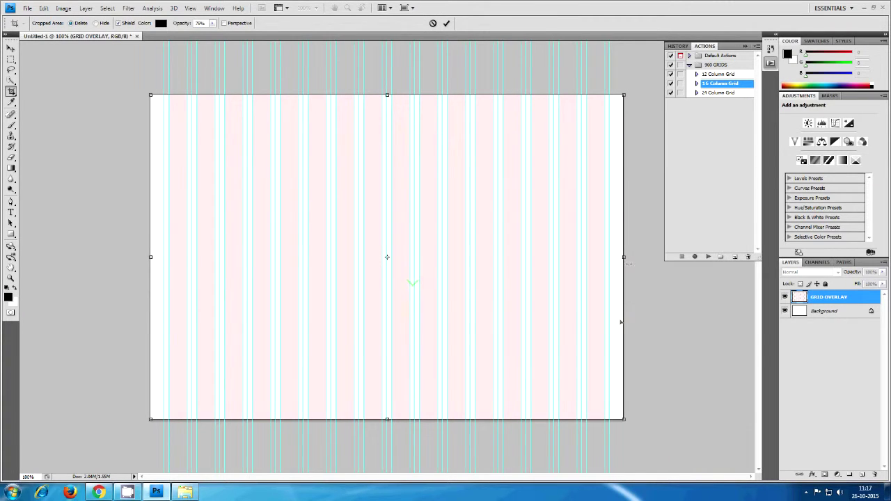
{"action": "left_click_drag", "start_coordinate": [624, 257], "coordinate": [710, 263]}
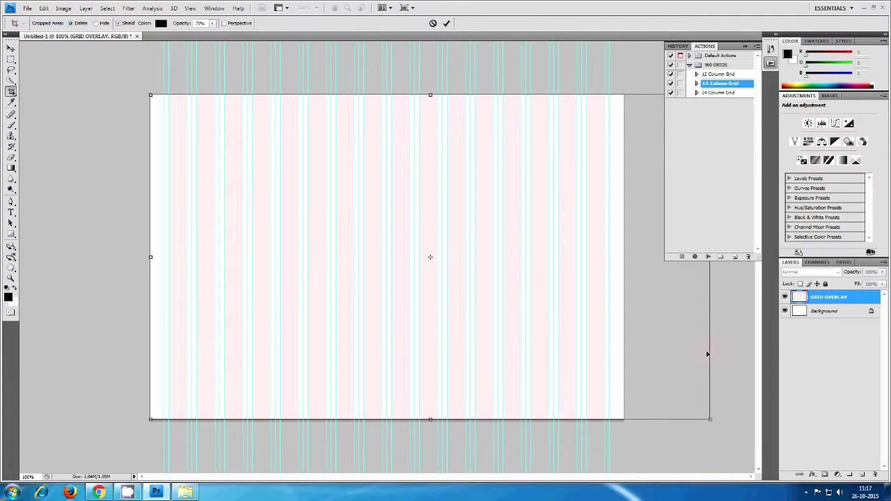
{"action": "key", "text": "Escape"}
- Widen the canvas equally on both sides of the grid with the Crop tool and collapse the actions list
{"action": "left_click_drag", "start_coordinate": [145, 90], "coordinate": [642, 397]}
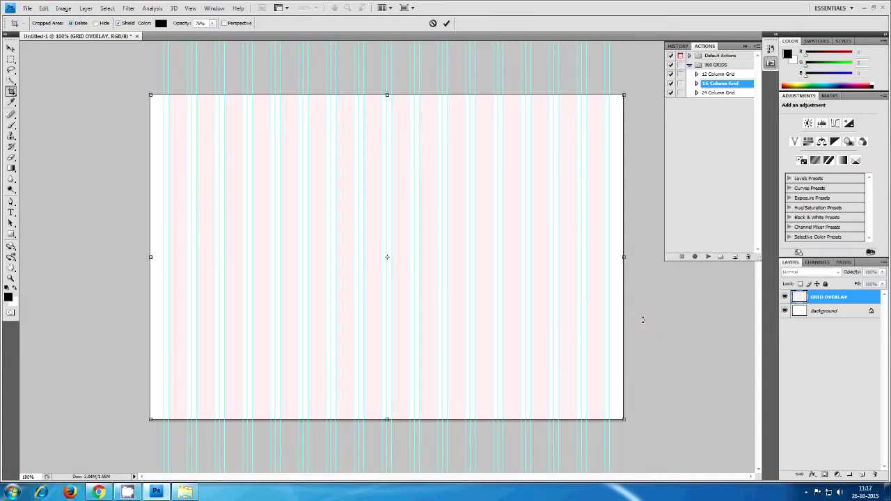
{"action": "left_click_drag", "start_coordinate": [623, 257], "coordinate": [687, 257]}
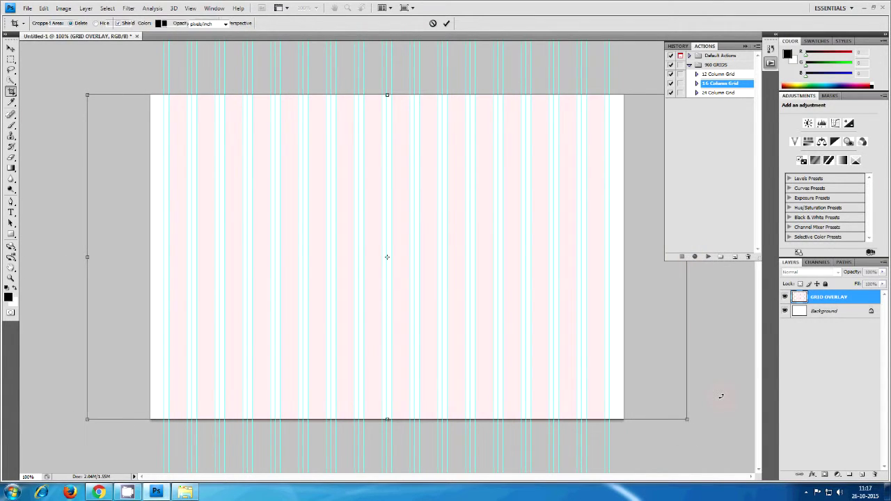
{"action": "key", "text": "Return"}
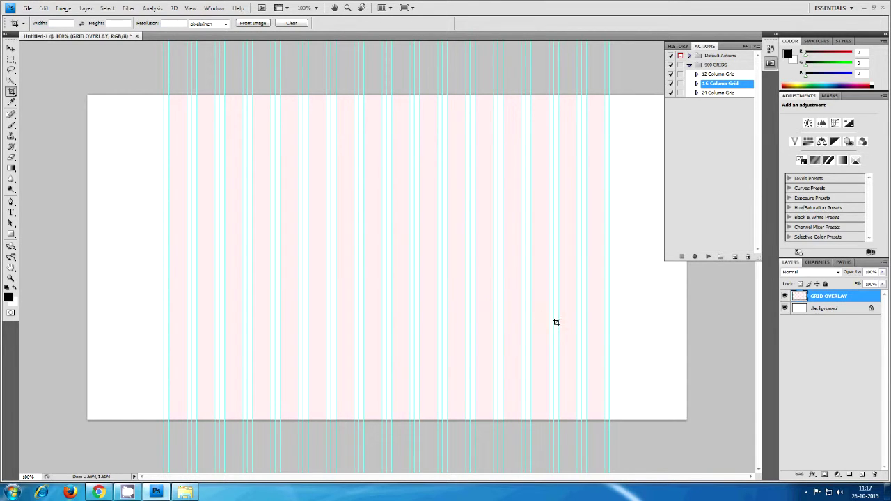
{"action": "left_click", "coordinate": [11, 59]}
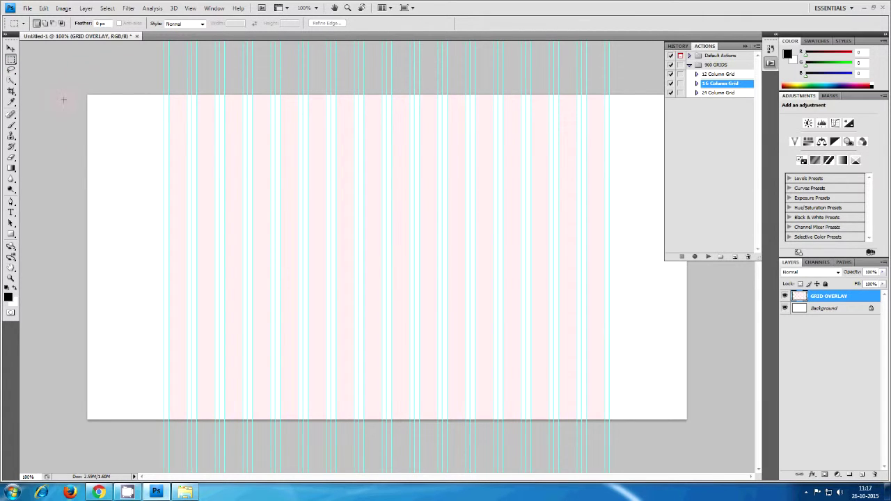
{"action": "left_click", "coordinate": [744, 46]}
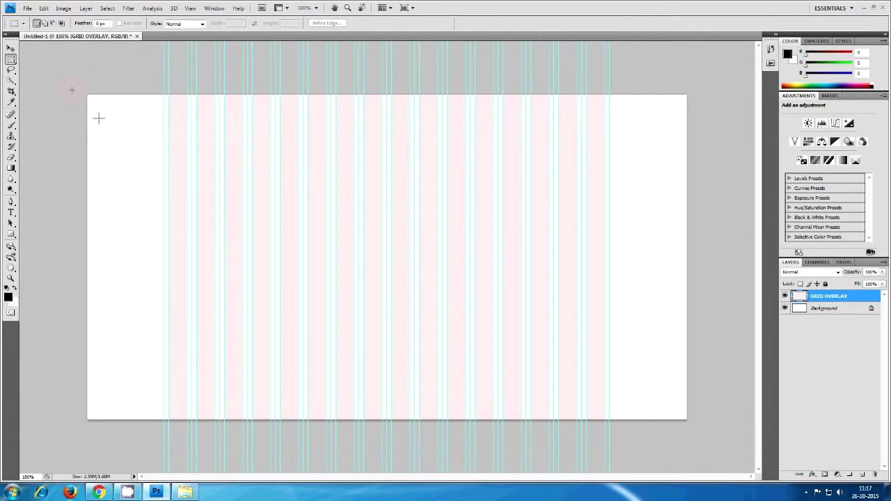
- Switch to Chrome to examine the header layout of the Grey Antenna home page, and return to Photoshop
{"action": "left_click", "coordinate": [98, 492]}
{"action": "left_click_drag", "start_coordinate": [59, 5], "coordinate": [477, 260]}
{"action": "left_click", "coordinate": [62, 6]}
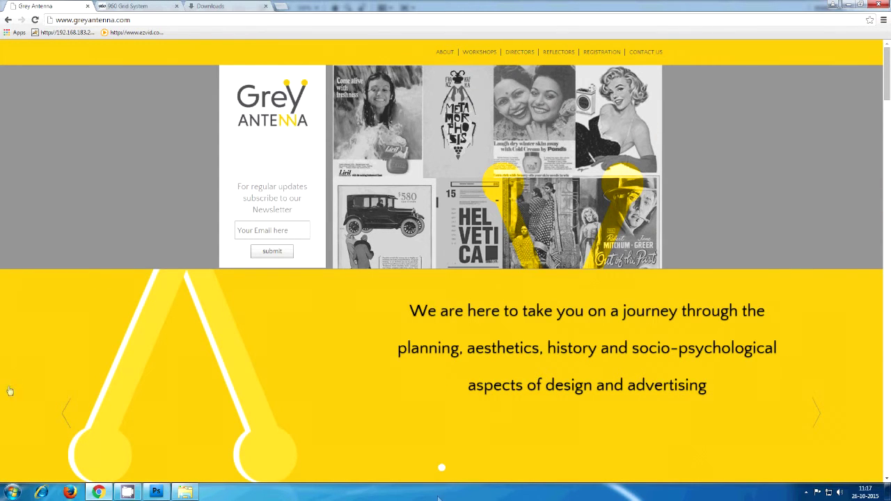
{"action": "left_click", "coordinate": [157, 492]}
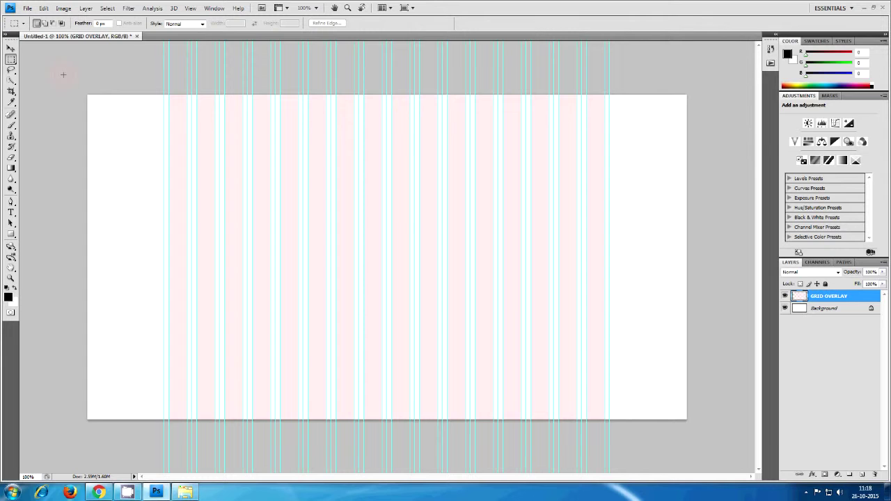
- Fill a full-width band over about the upper half of the canvas with grey (RGB 165, 164, 164) on a new layer
{"action": "left_click_drag", "start_coordinate": [88, 95], "coordinate": [707, 268]}
{"action": "left_click", "coordinate": [861, 474]}
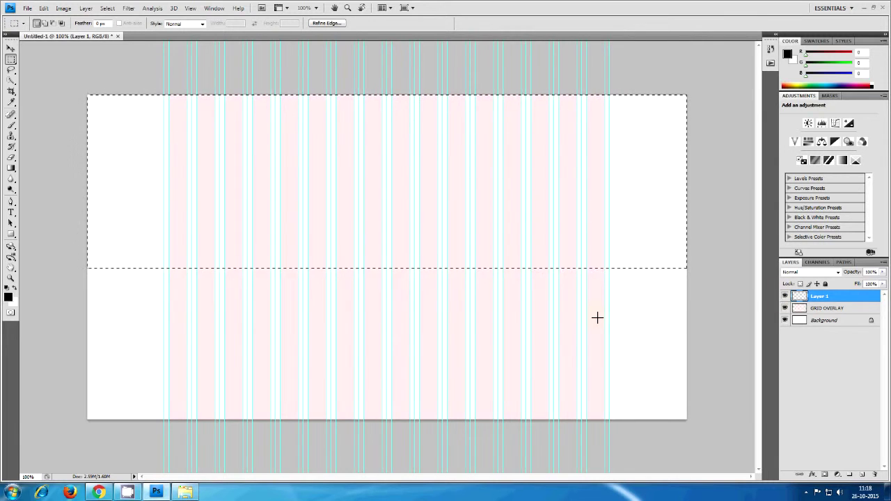
{"action": "left_click", "coordinate": [8, 297]}
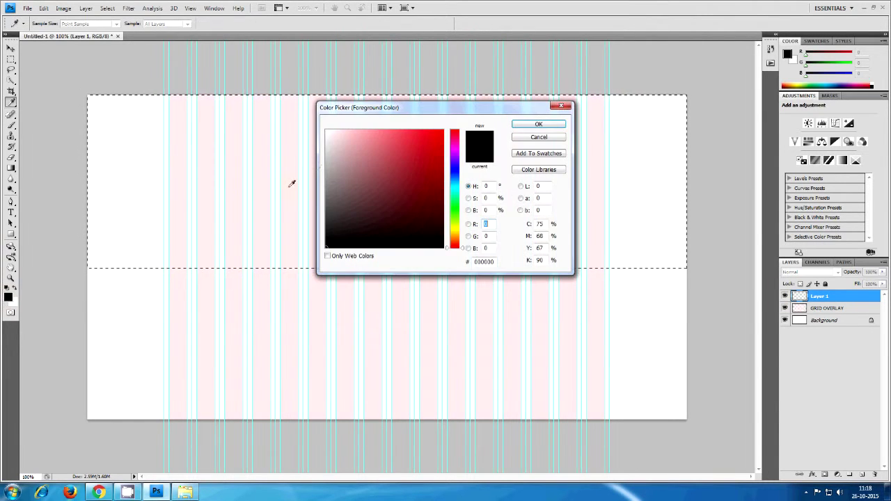
{"action": "left_click", "coordinate": [326, 172]}
{"action": "left_click", "coordinate": [538, 124]}
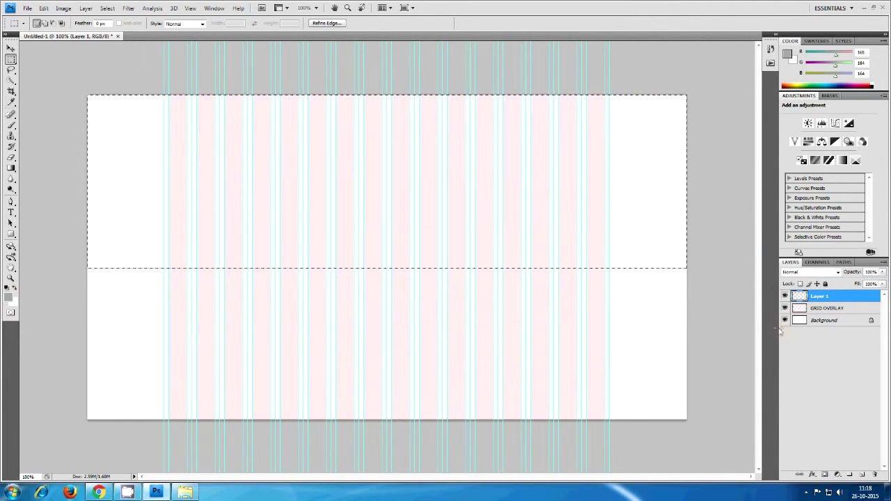
{"action": "key", "text": "alt+BackSpace"}
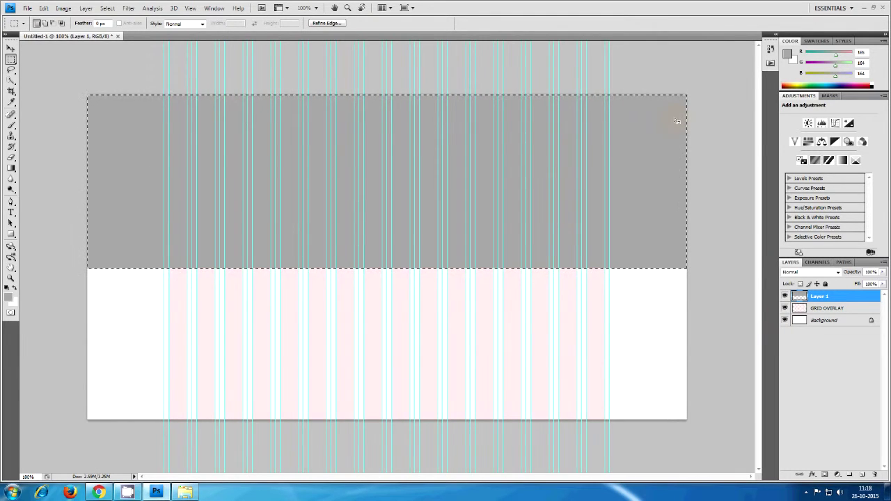
{"action": "key", "text": "ctrl+d"}
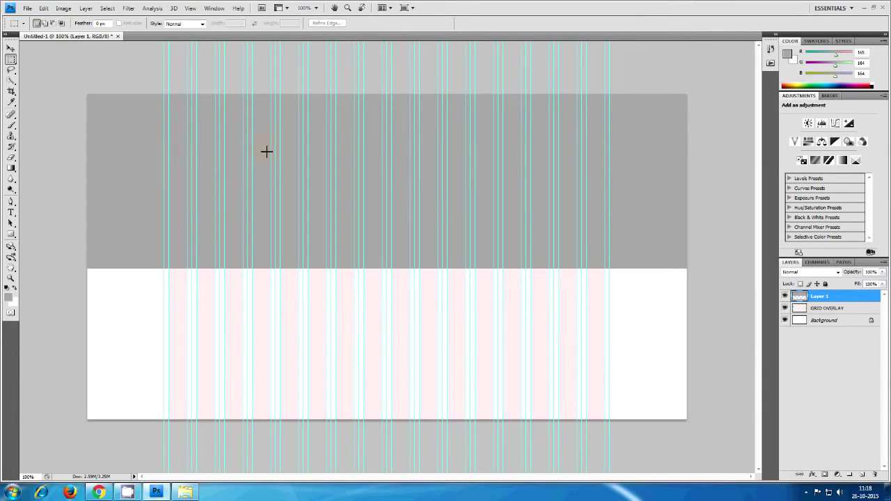
{"action": "left_click", "coordinate": [11, 48]}
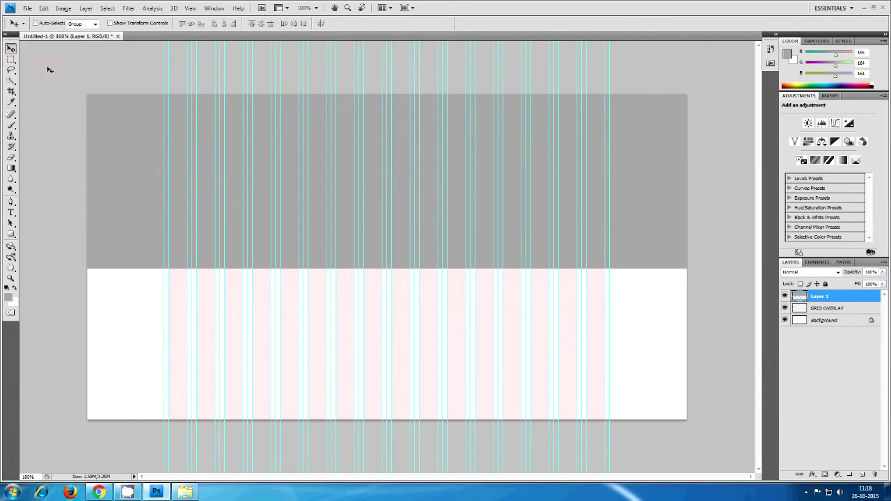